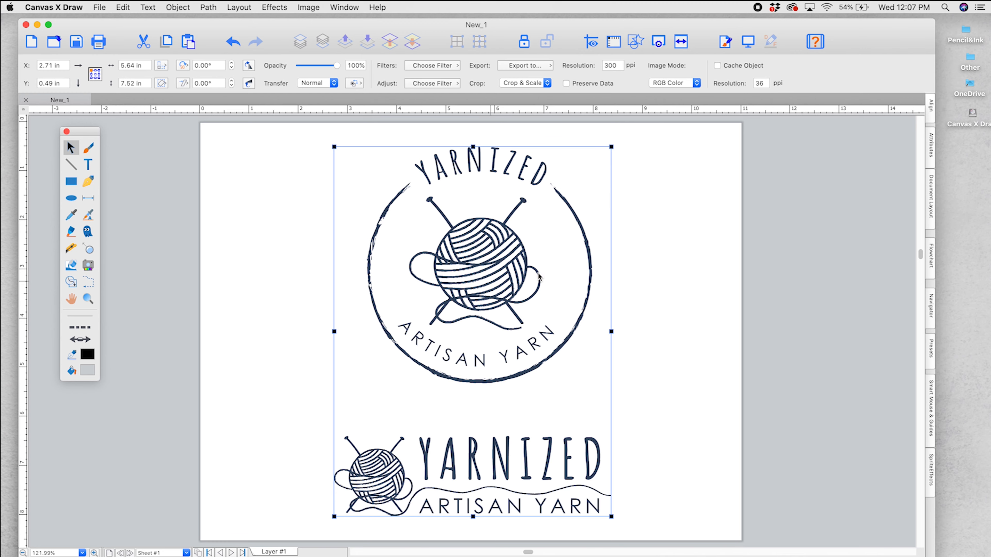
Step: Move the Yarnized logo image off the page to the right and paste a copy of it onto the page
double_click(498, 269)
click(694, 226)
drag(461, 224, 718, 221)
scroll(634, 231, right, 3)
drag(563, 237, 749, 234)
key(super+v)
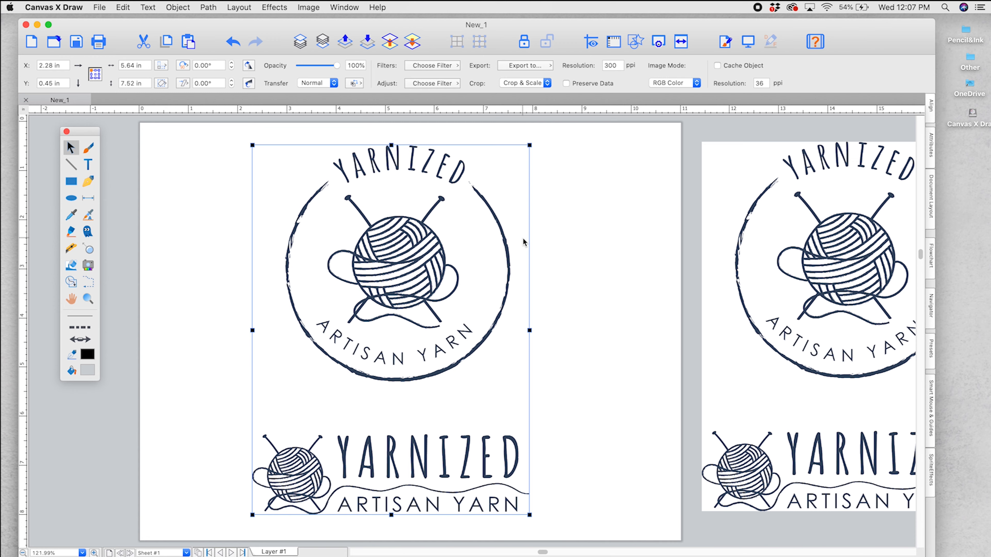
Step: Auto Trace the logo image on the page in Black & White mode with Fill tracing, and ungroup the traced result
click(178, 8)
mouse_move(244, 4)
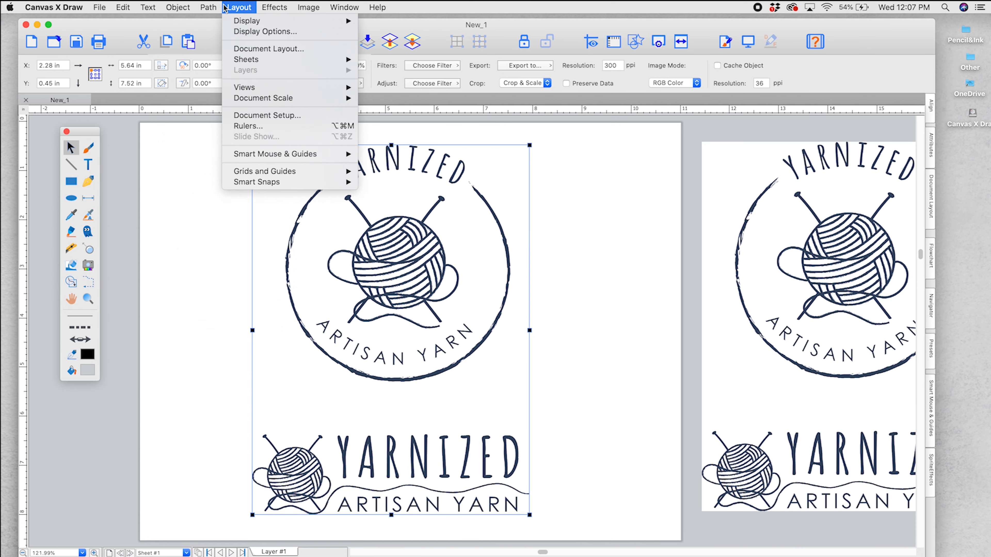
mouse_move(214, 9)
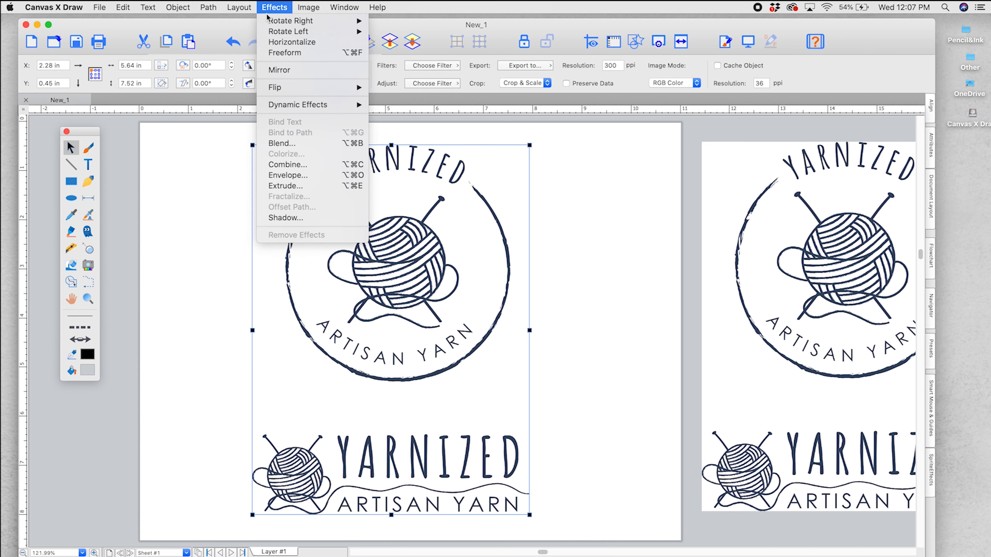
mouse_move(301, 11)
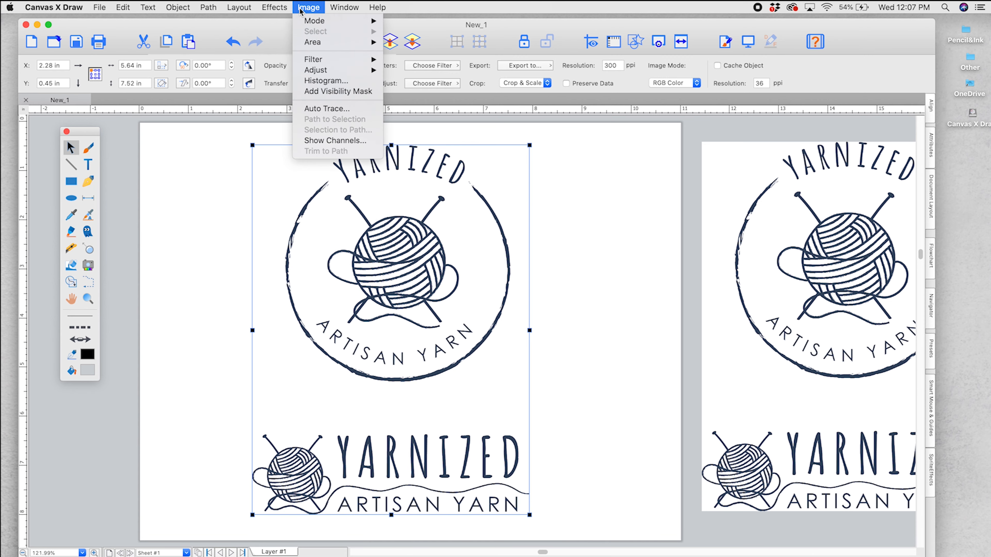
click(327, 109)
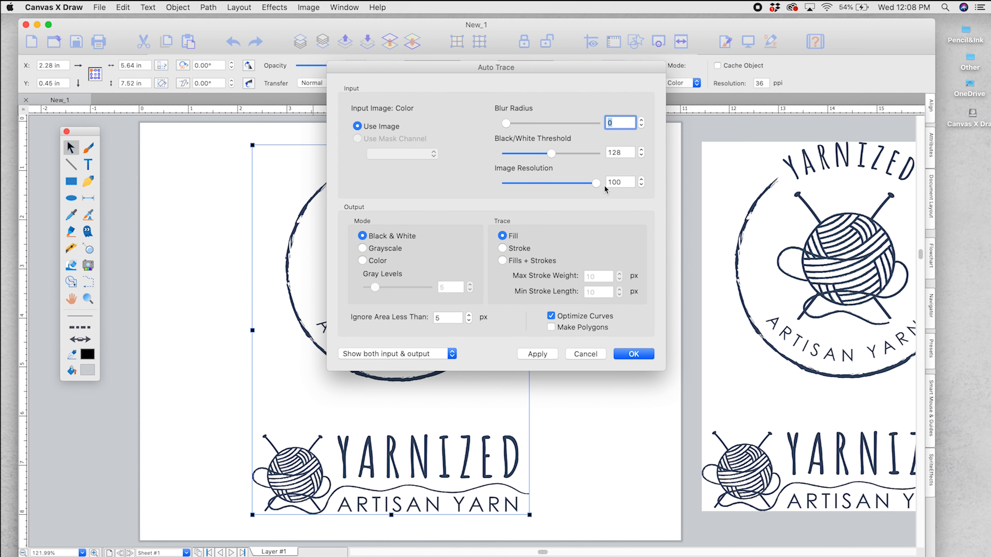
click(633, 354)
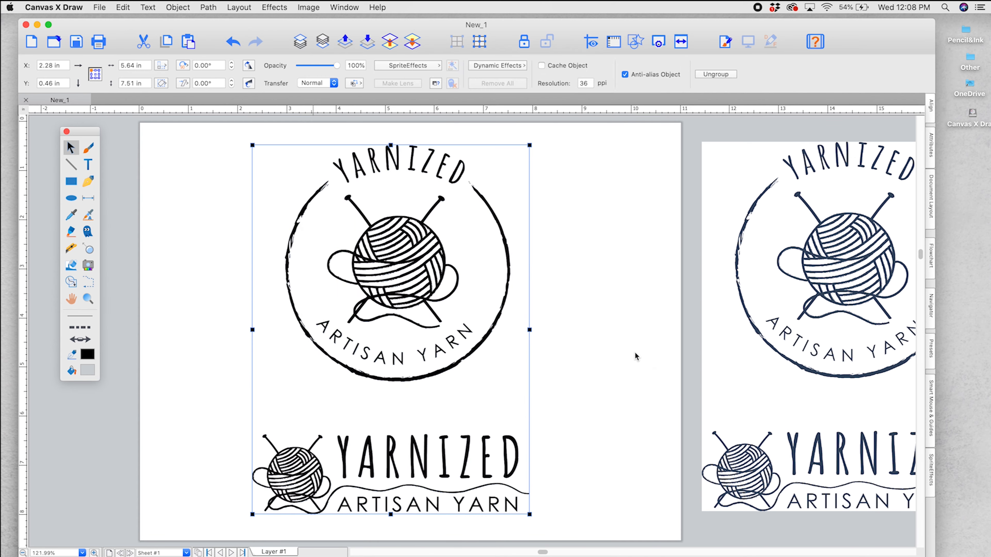
click(716, 74)
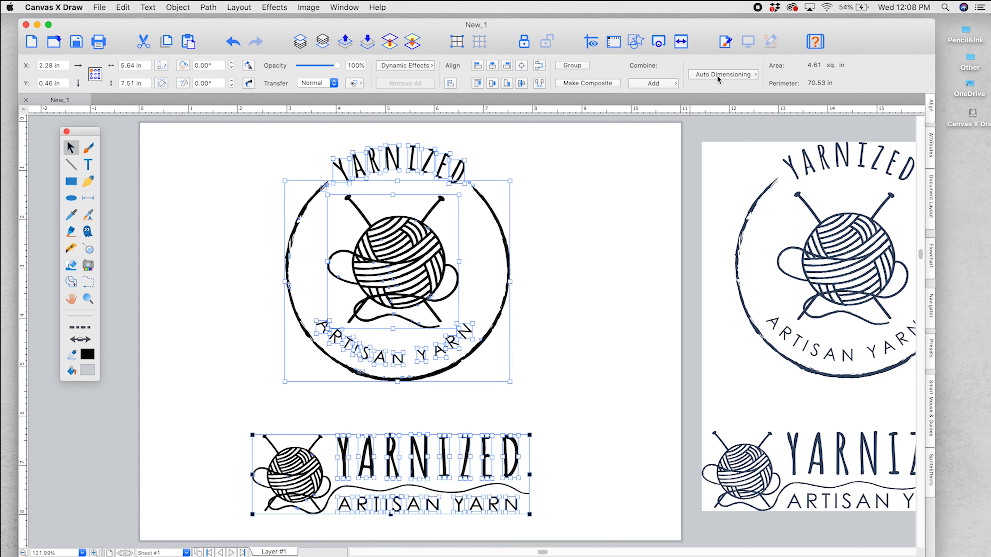
click(628, 173)
Step: Examine the traced outlines up close in both the round badge and the horizontal logo
scroll(378, 454, up, 6)
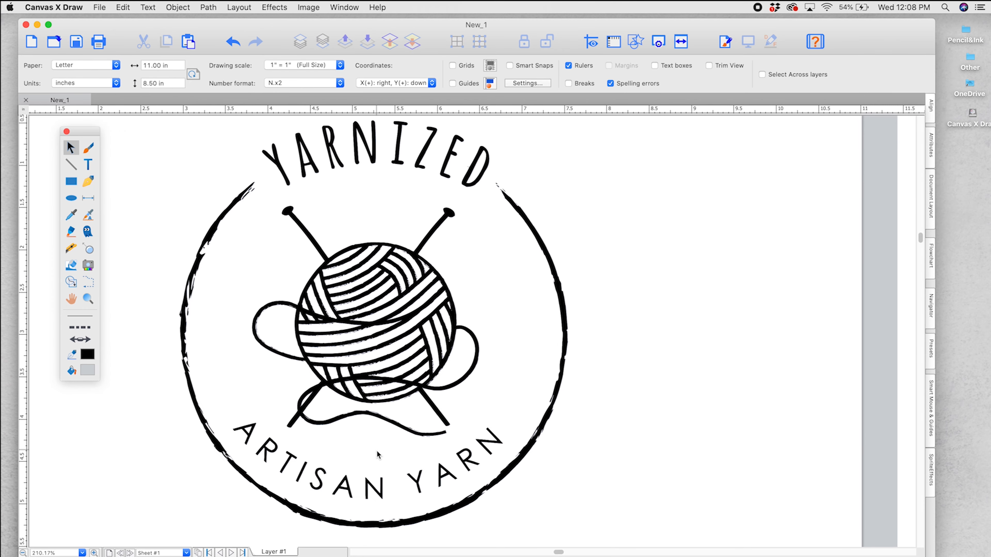
scroll(378, 454, down, 1)
scroll(378, 454, up, 4)
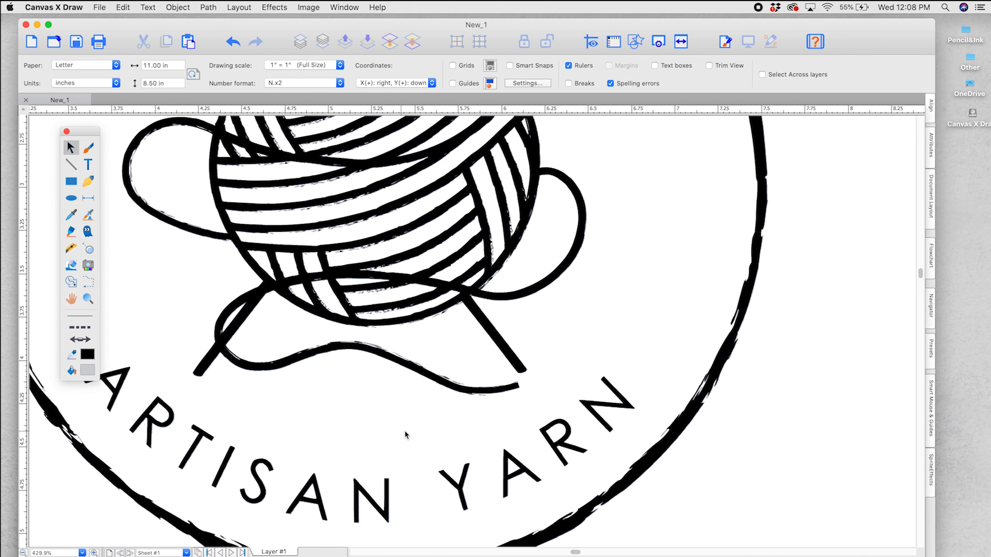
scroll(404, 430, up, 10)
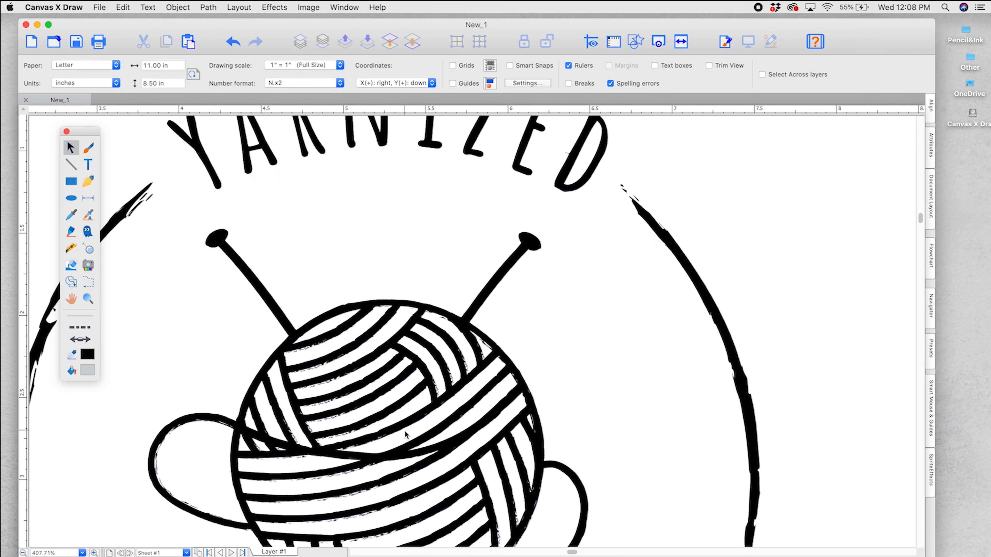
scroll(405, 436, up, 4)
scroll(404, 431, down, 4)
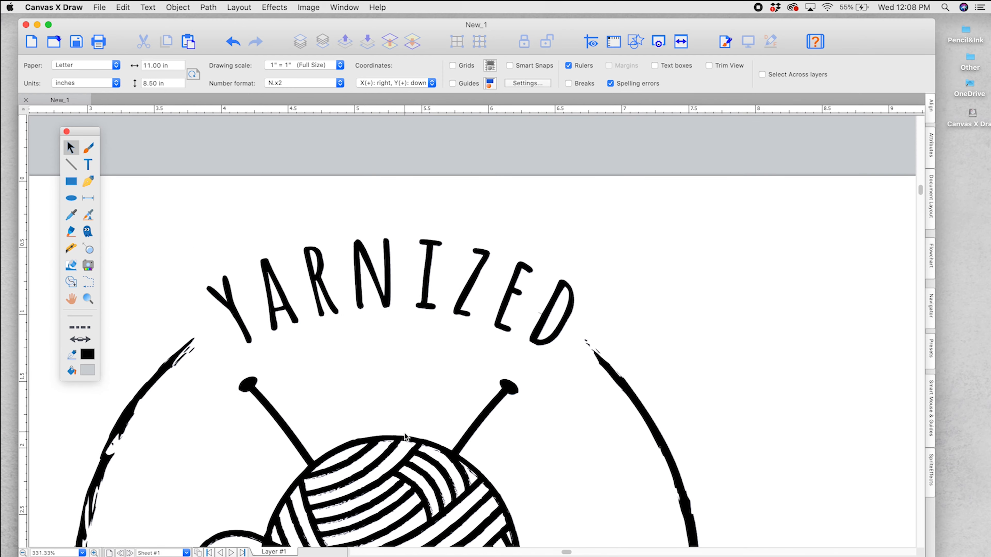
scroll(405, 435, down, 15)
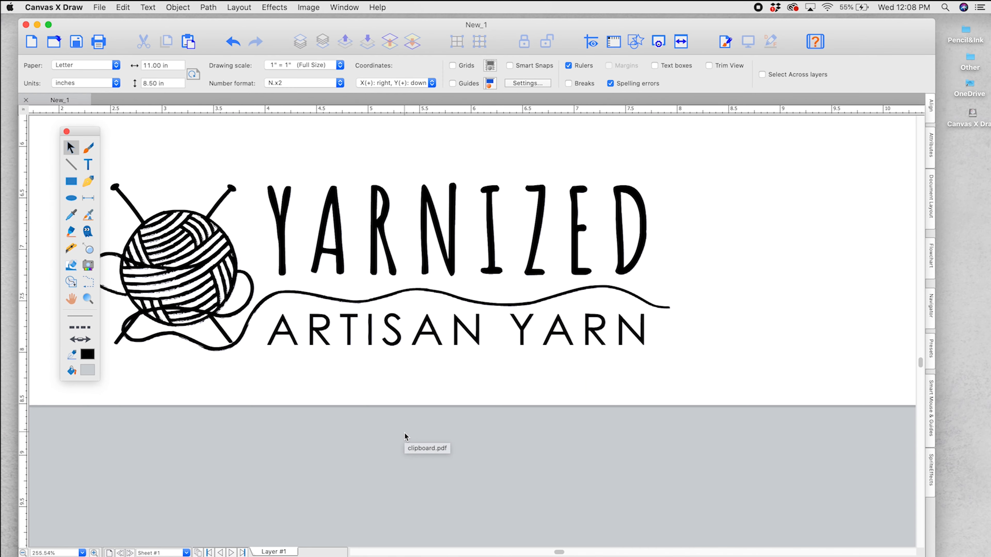
scroll(405, 436, down, 3)
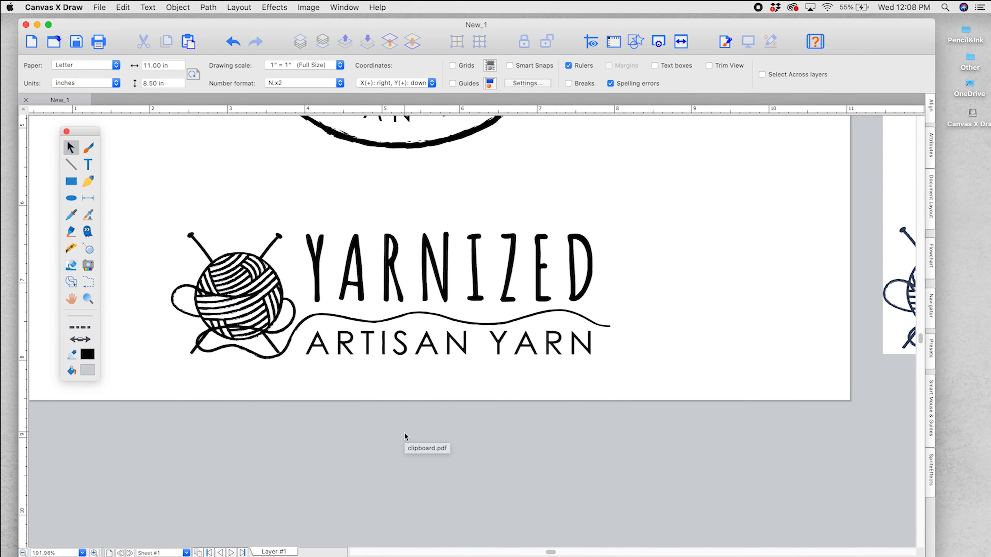
Step: Group the traced shapes of the horizontal logo, and group those of the round badge separately
drag(599, 434, 183, 255)
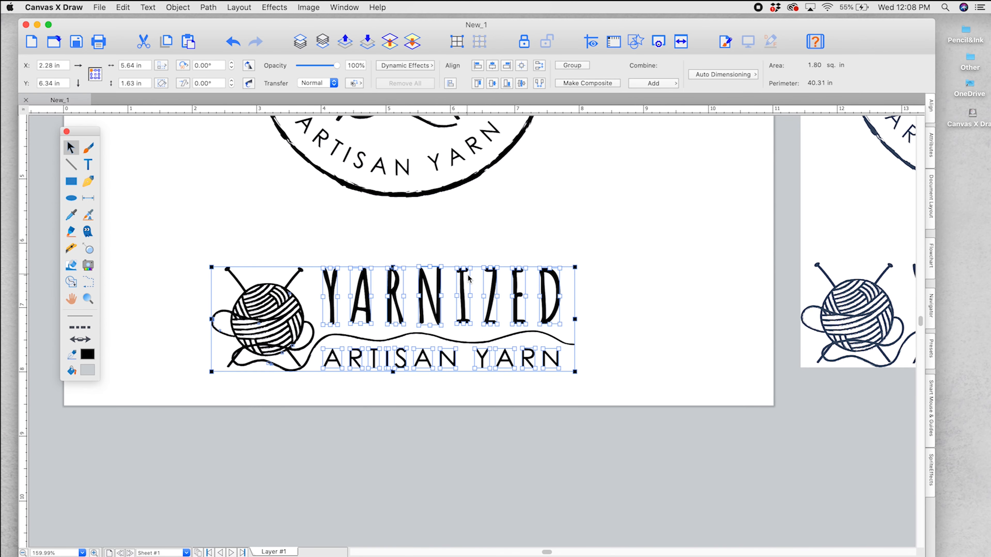
scroll(610, 258, up, 4)
scroll(611, 258, up, 1)
drag(577, 424, 246, 189)
key(super+g)
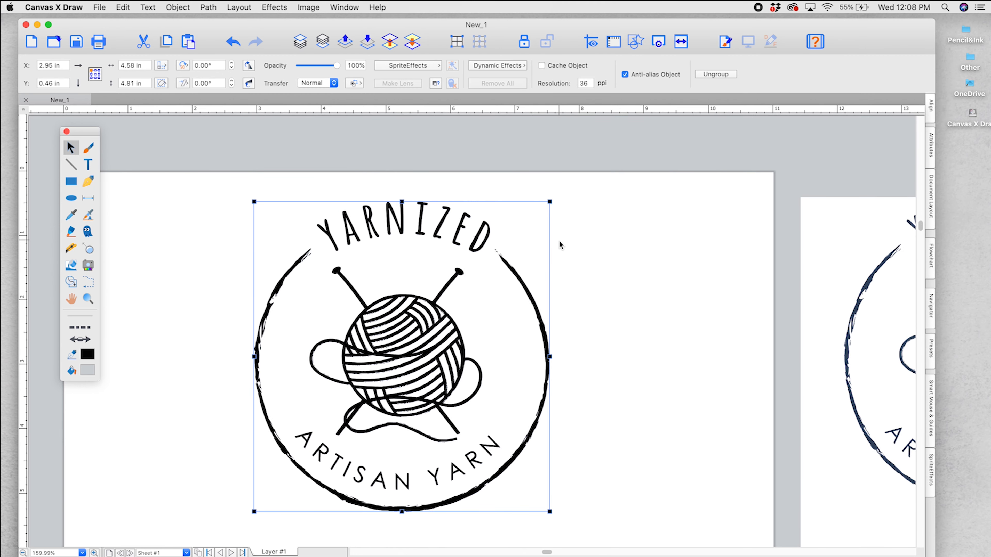
Step: Move the traced round badge off the page to the left, and delete the original blue logo image from the page
scroll(595, 253, down, 3)
drag(489, 332, 175, 303)
click(395, 333)
scroll(395, 334, down, 2)
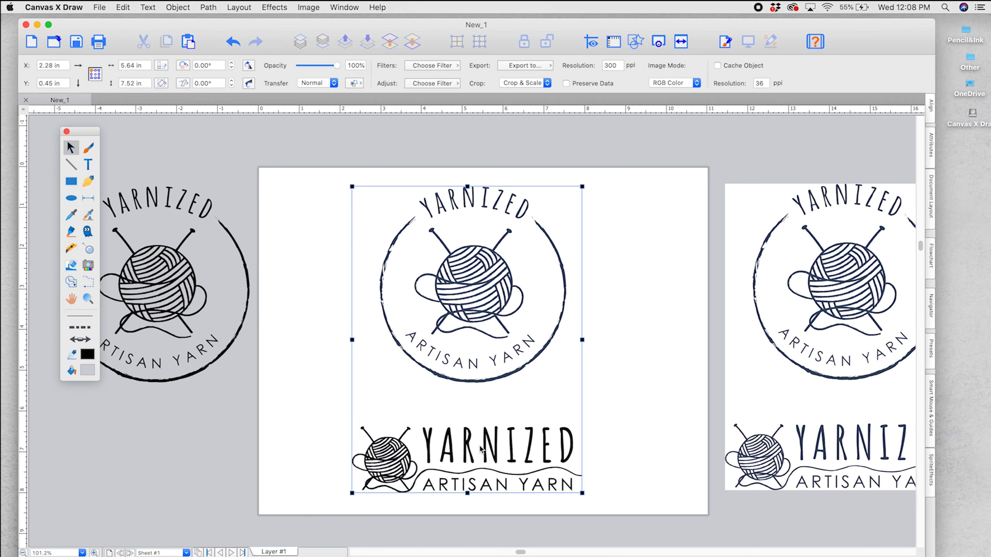
drag(551, 453, 411, 453)
key(Delete)
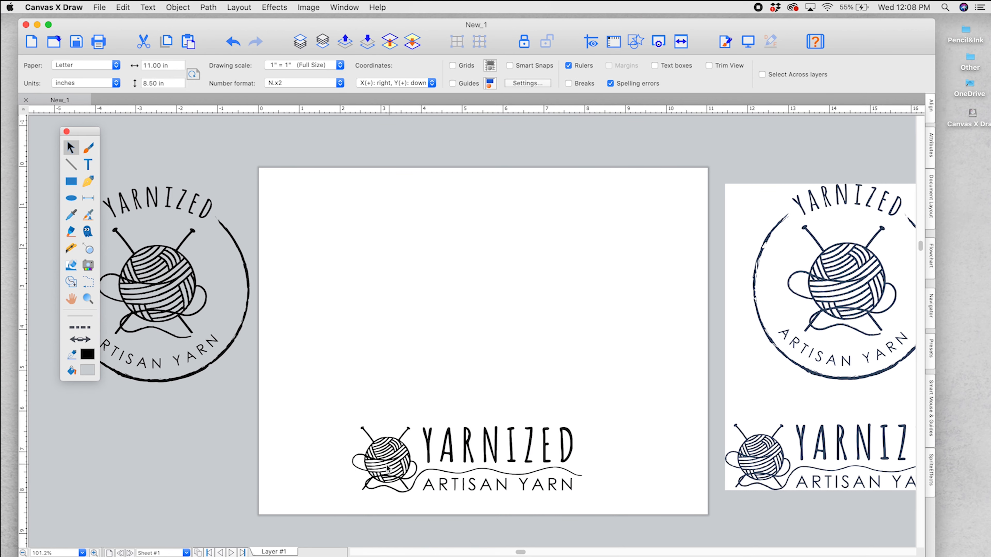
Step: Move the traced horizontal logo off the page beneath the round badge, and paste a copy in the page's upper half
click(487, 453)
drag(471, 447, 142, 442)
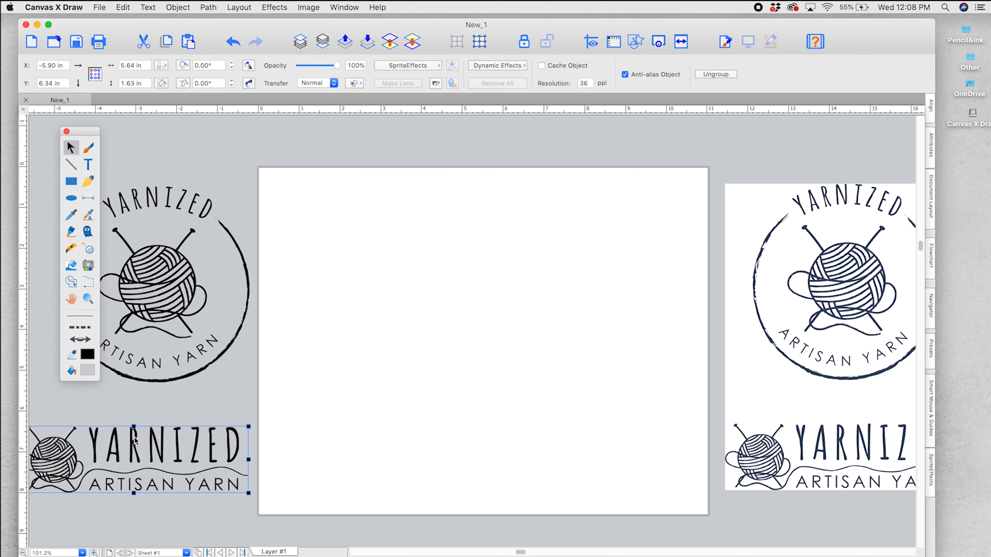
click(455, 418)
key(super+v)
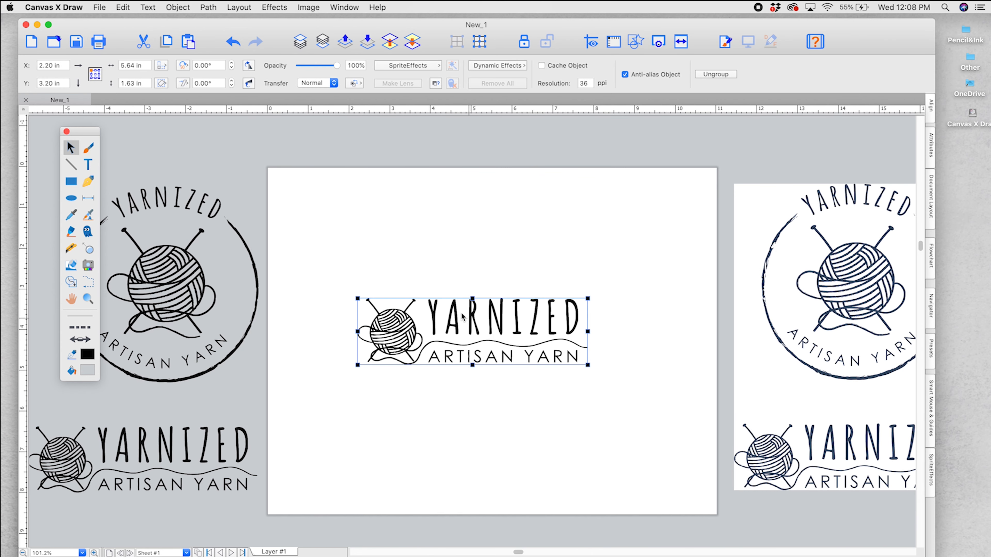
drag(400, 313, 399, 257)
click(535, 395)
Step: Ungroup the horizontal logo copy on the page into its separate shapes
click(468, 256)
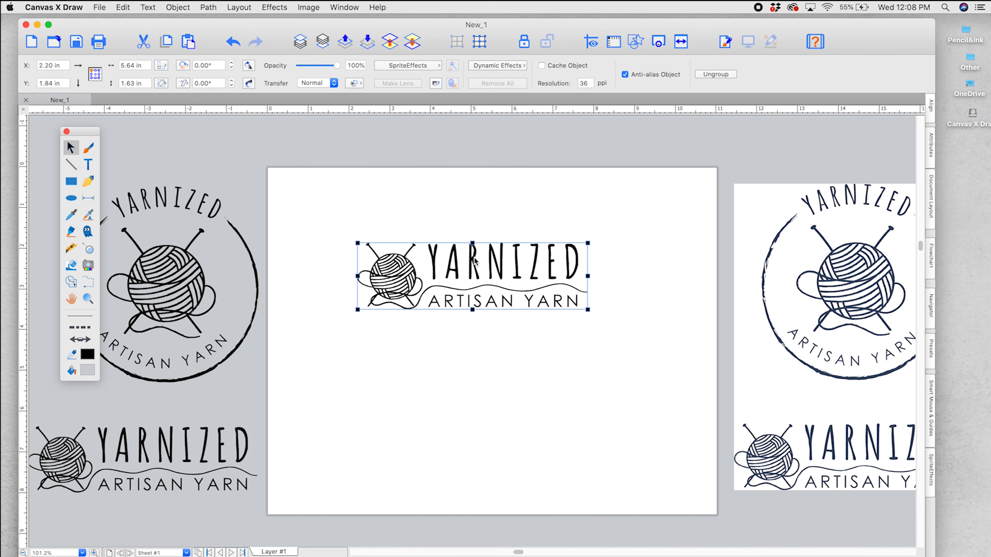
click(716, 74)
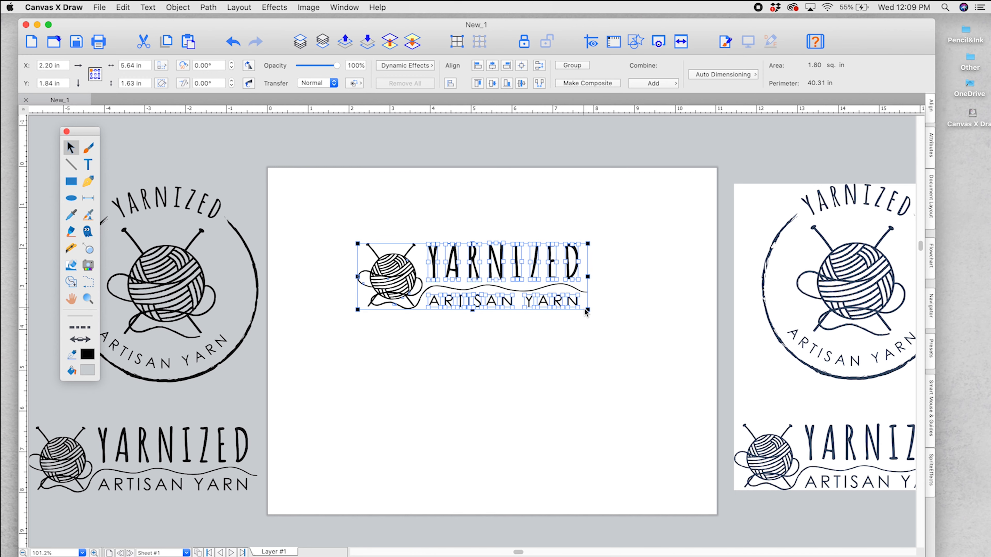
click(601, 274)
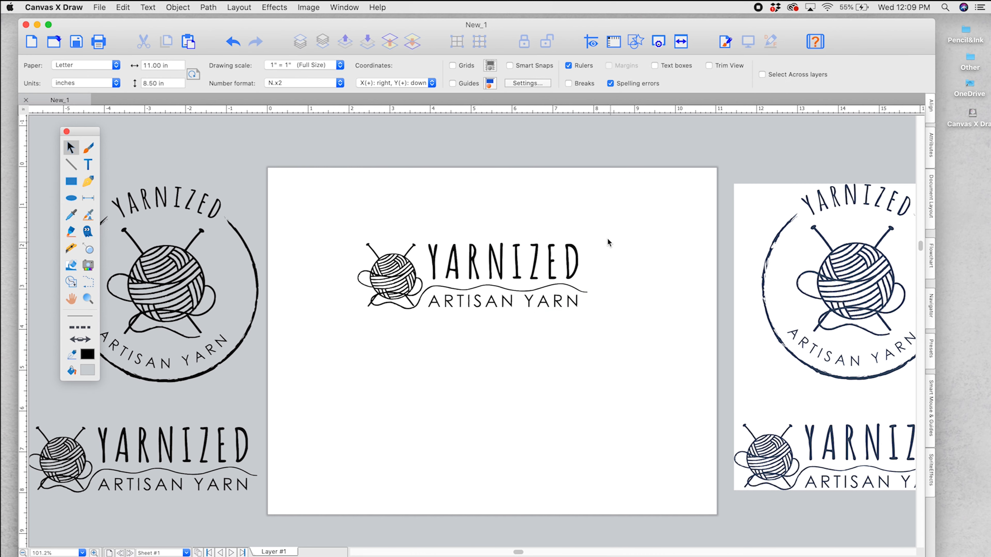
Step: Delete all the traced letters of the word YARNIZED from the logo copy on the page
click(435, 265)
key(Delete)
click(454, 249)
key(Delete)
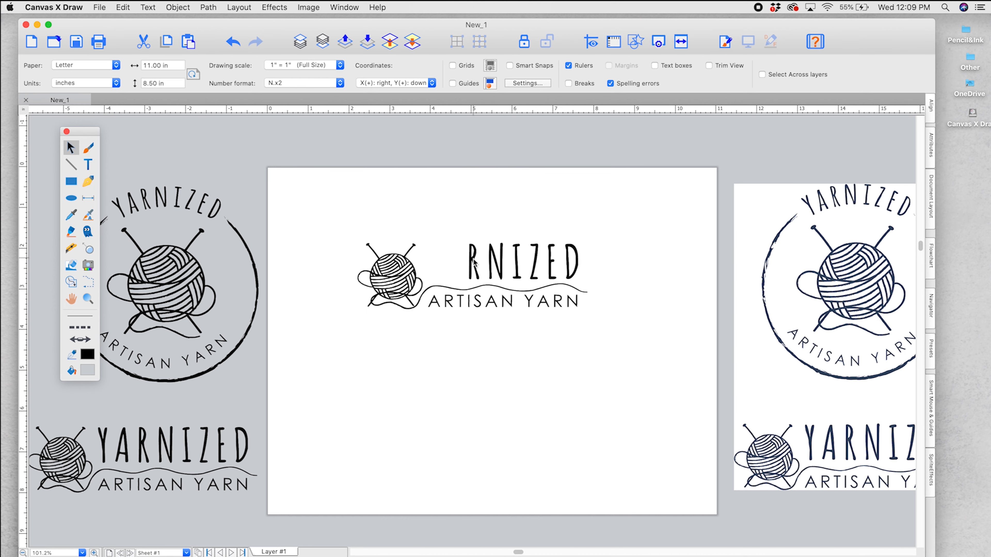
click(475, 263)
key(Delete)
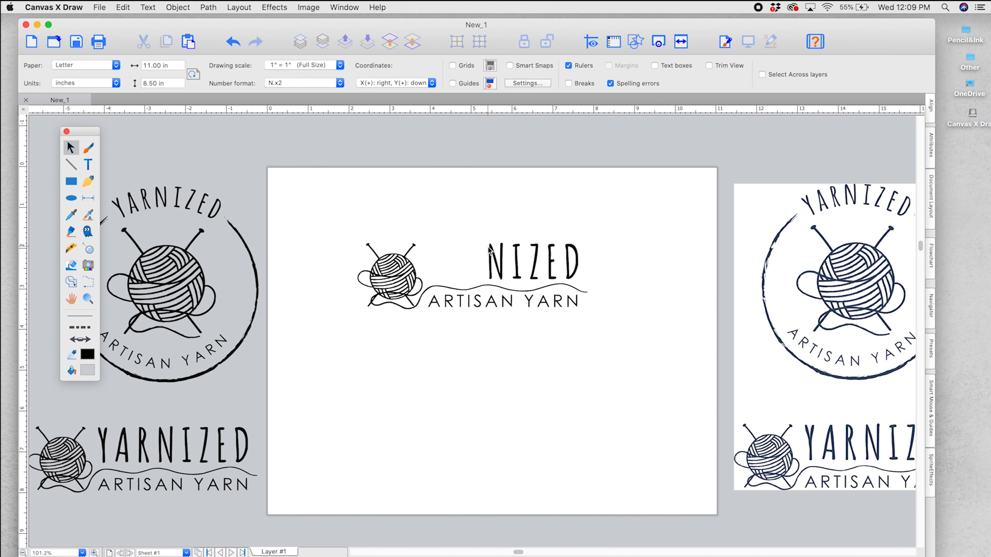
click(489, 250)
key(Delete)
click(519, 255)
key(Delete)
click(540, 257)
key(Delete)
click(554, 257)
key(Delete)
key(Delete)
Step: Delete all the traced letters of ARTISAN YARN beneath the wavy yarn line of the logo copy
drag(596, 331, 429, 304)
click(434, 302)
key(Delete)
click(450, 302)
key(Delete)
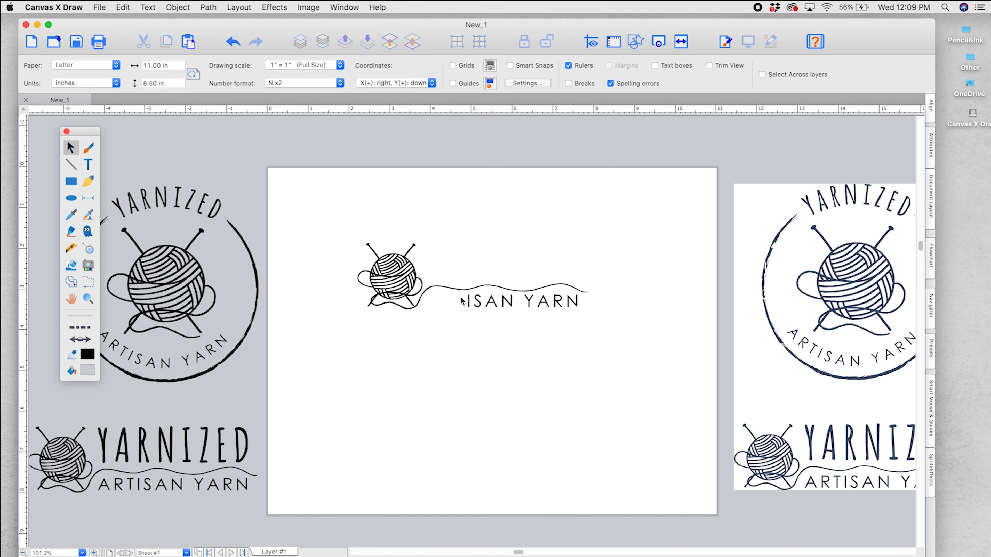
drag(443, 298, 574, 331)
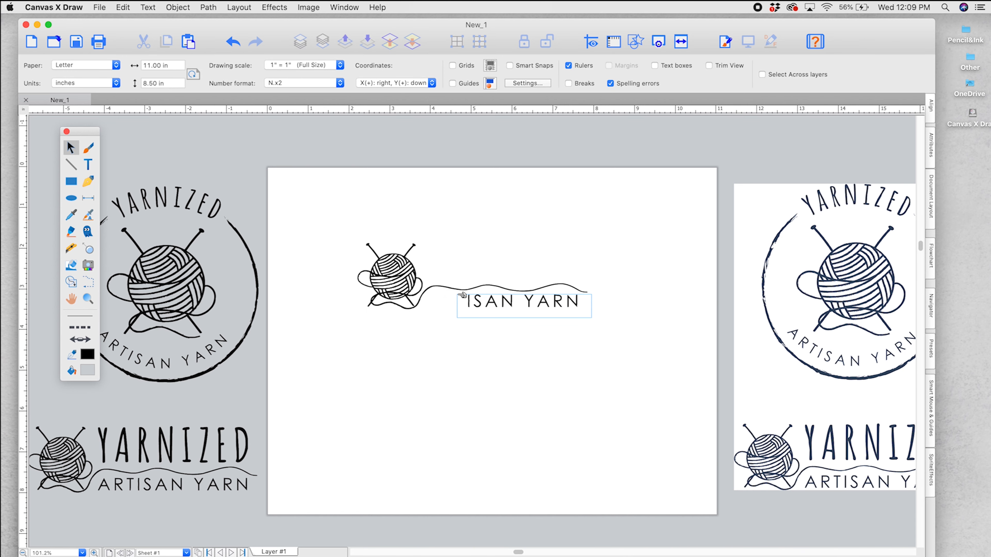
key(Delete)
Step: Add the text YARNIZED below the yarn line, and a second text object beneath it reading ARTISAN YARN
scroll(600, 313, up, 3)
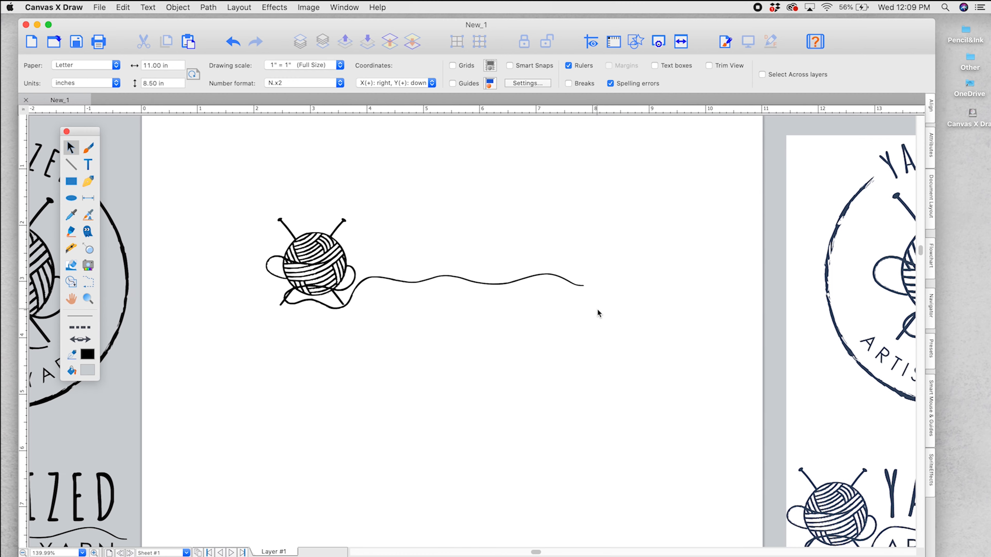
click(88, 164)
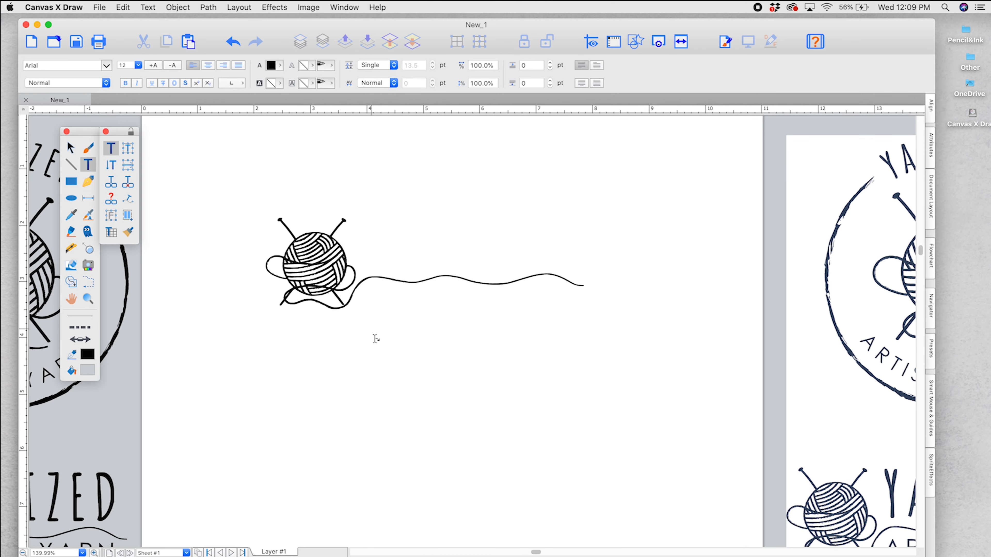
click(386, 356)
text(YARNIZED)
key(Escape)
drag(402, 359, 408, 391)
double_click(408, 392)
text(ARTISAN)
click(71, 148)
Step: Set the font of the YARNIZED text to Amatic in the Bold style
scroll(442, 393, down, 4)
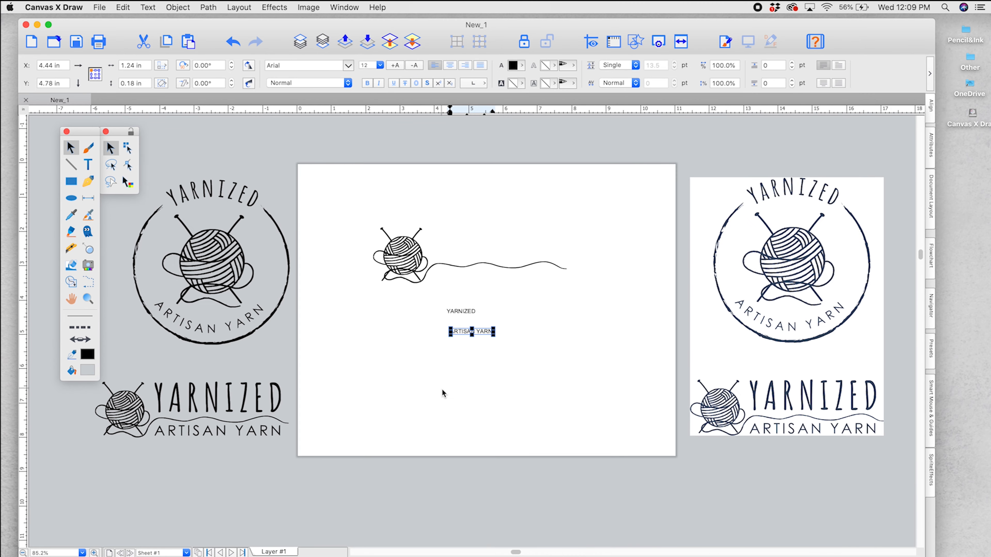
scroll(449, 367, up, 5)
click(451, 296)
click(313, 66)
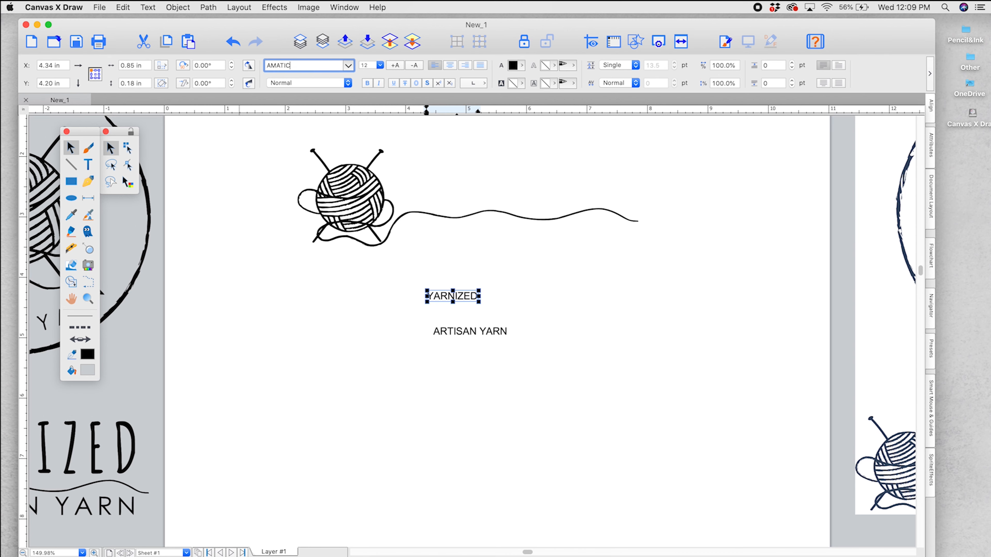
click(348, 65)
click(368, 251)
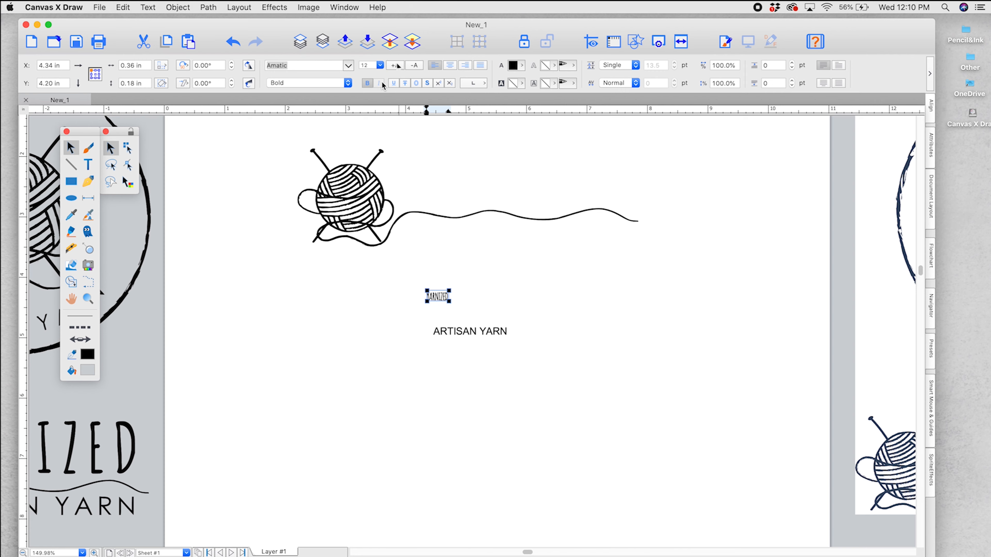
Step: Increase the font size of the YARNIZED text to 31
click(397, 65)
click(397, 66)
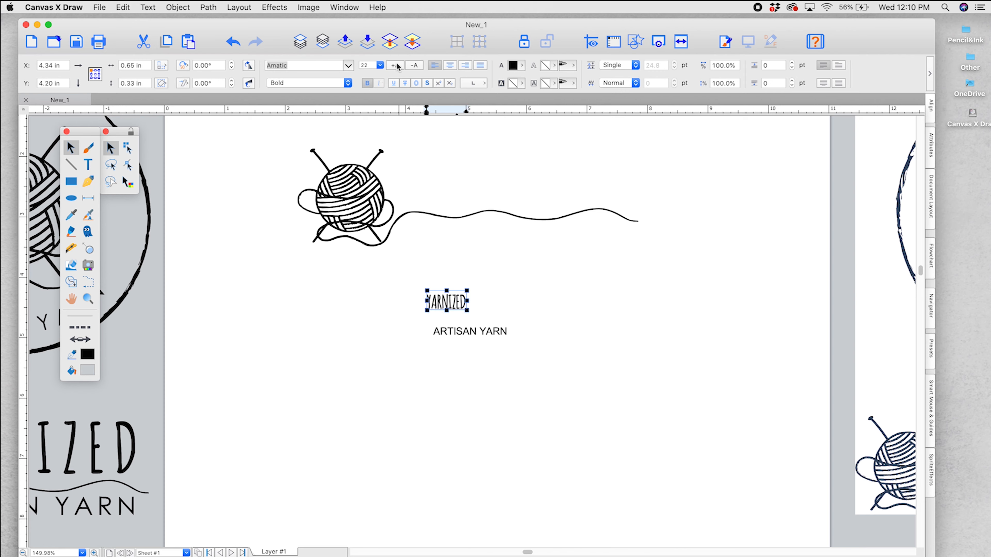
click(397, 65)
click(398, 65)
click(397, 66)
click(397, 65)
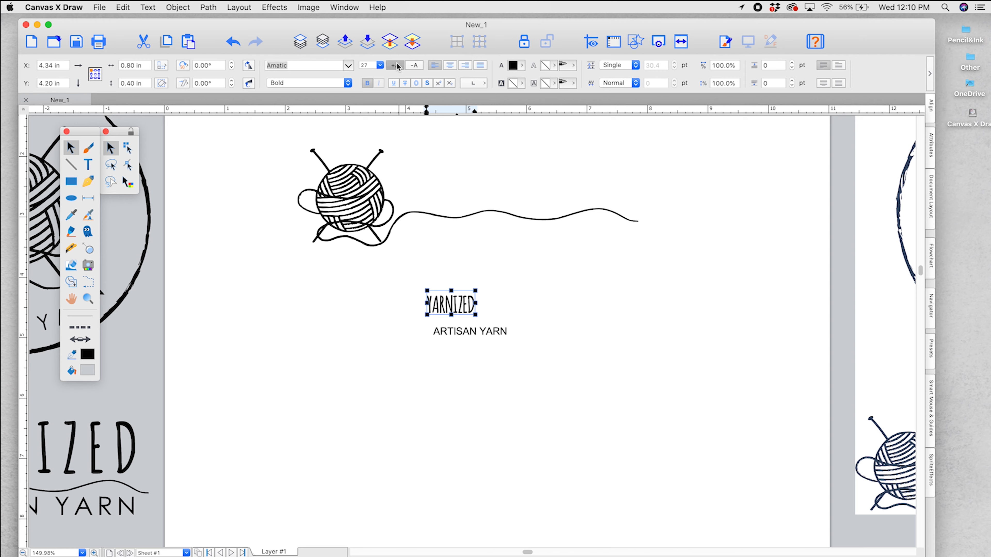
click(397, 66)
click(397, 66)
click(398, 66)
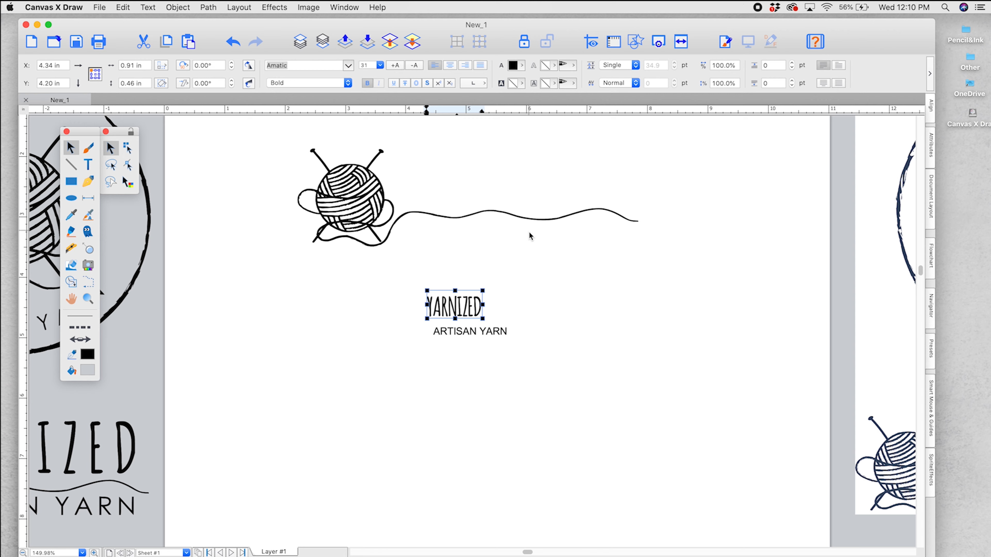
Step: Set the letter spacing of the YARNIZED text to Loosen with a value of 15 pt
click(635, 83)
click(614, 93)
click(656, 83)
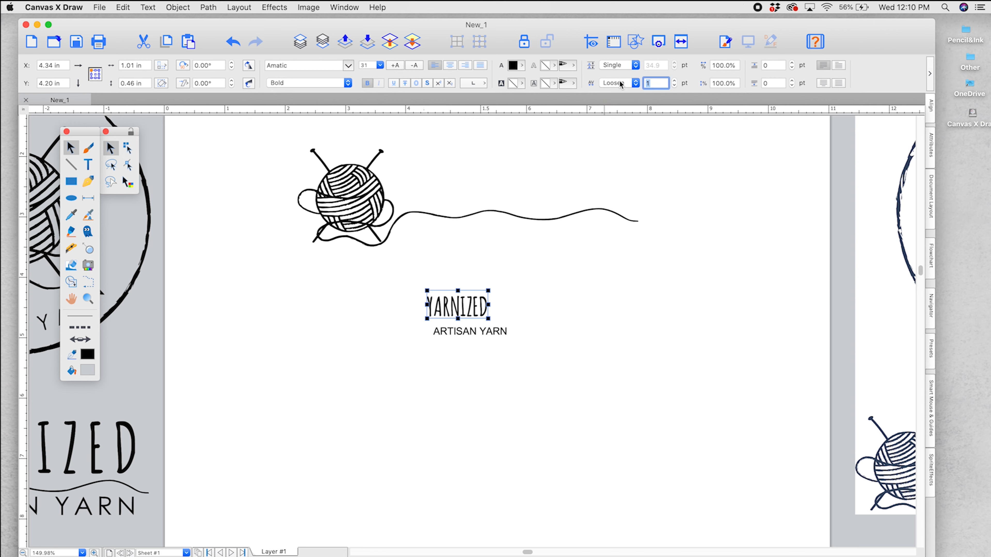
text(00)
key(Return)
text(25)
key(Return)
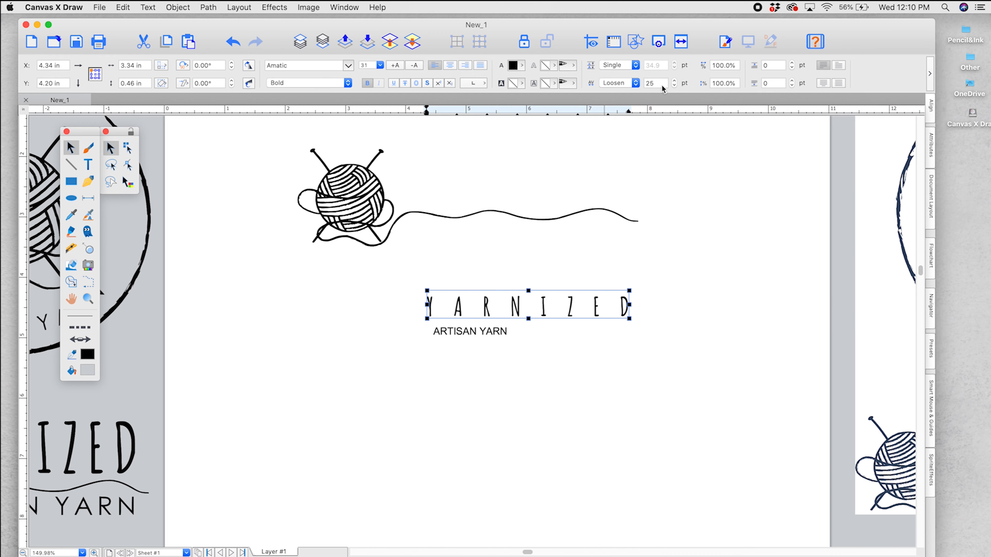
text(15)
key(Return)
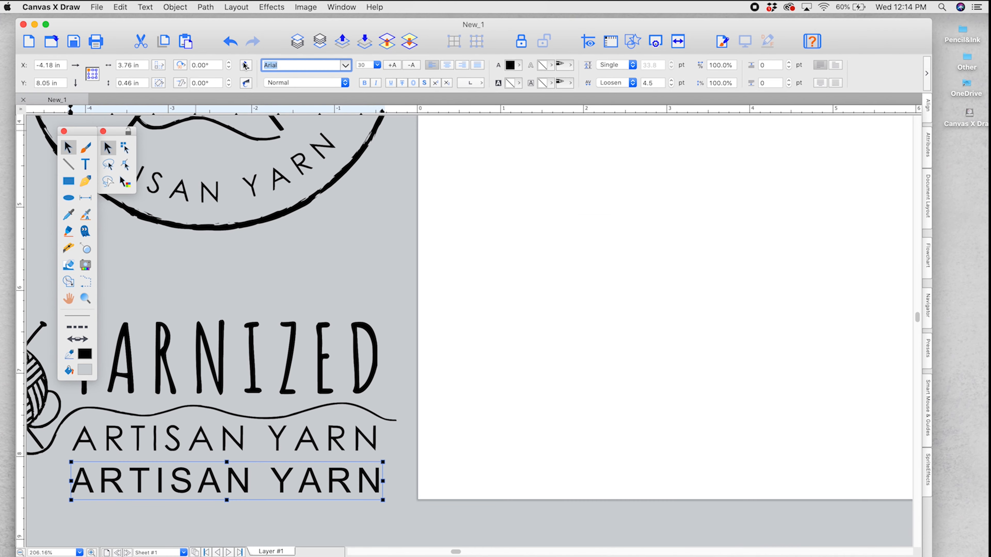
Step: Change the font of the ARTISAN YARN text and adjust the loosened letter spacing of the YARNIZED text
click(345, 66)
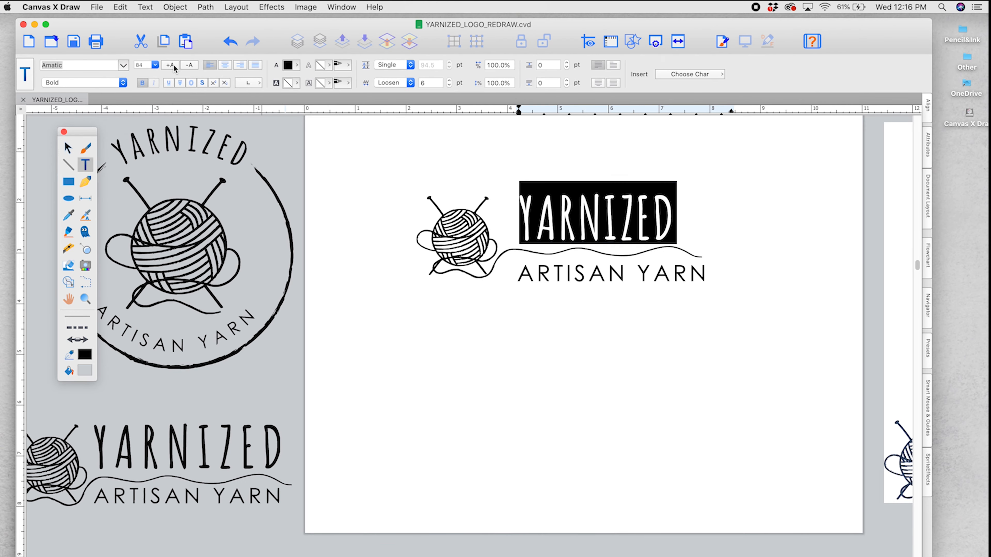
click(449, 80)
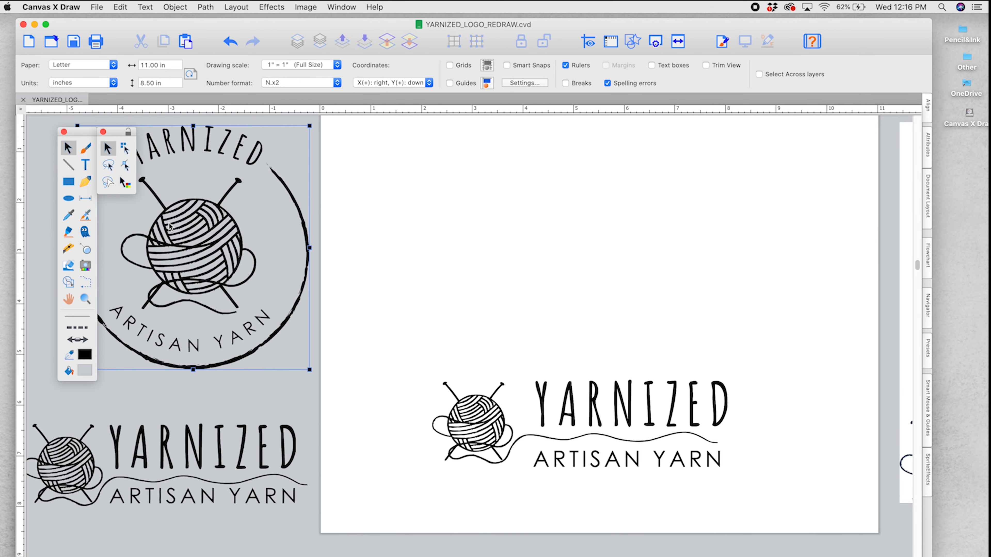
Step: Duplicate the traced circular logo and place the copy on the page above the rebuilt horizontal logo
drag(213, 263, 350, 266)
key(super+z)
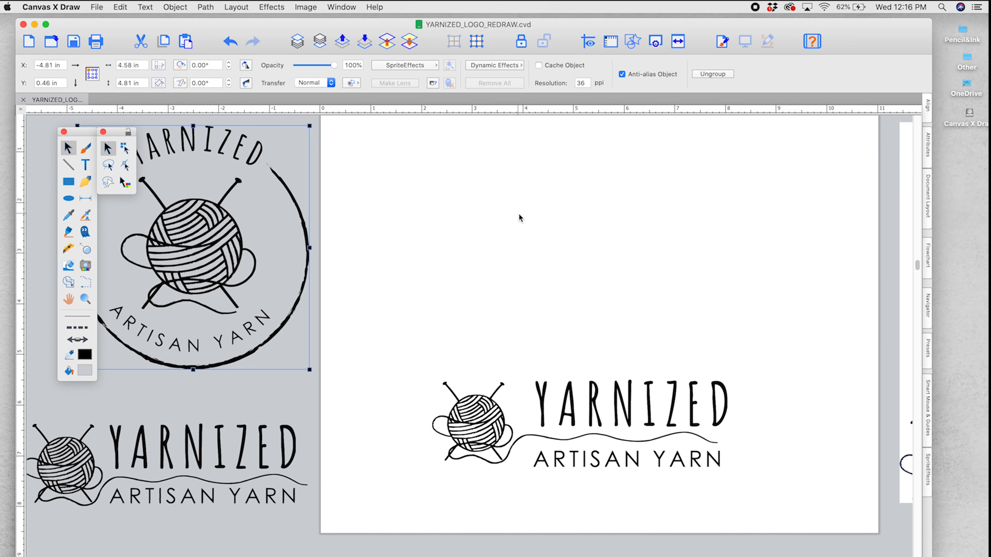
key(super+c)
key(super+v)
mouse_move(481, 332)
mouse_down()
mouse_move(614, 202)
mouse_move(604, 233)
mouse_move(591, 231)
mouse_up()
click(766, 262)
scroll(766, 262, up, 1)
Step: Draw a circle roughly matching the circular logo's ring and move it clear to the right of the logo
click(68, 198)
drag(351, 155, 561, 366)
drag(436, 257, 841, 235)
Step: Try to turn a duplicate of the circle into an arc by editing its top anchor point
key(super+c)
key(super+v)
drag(512, 326, 392, 242)
click(125, 165)
right_click(357, 137)
click(360, 142)
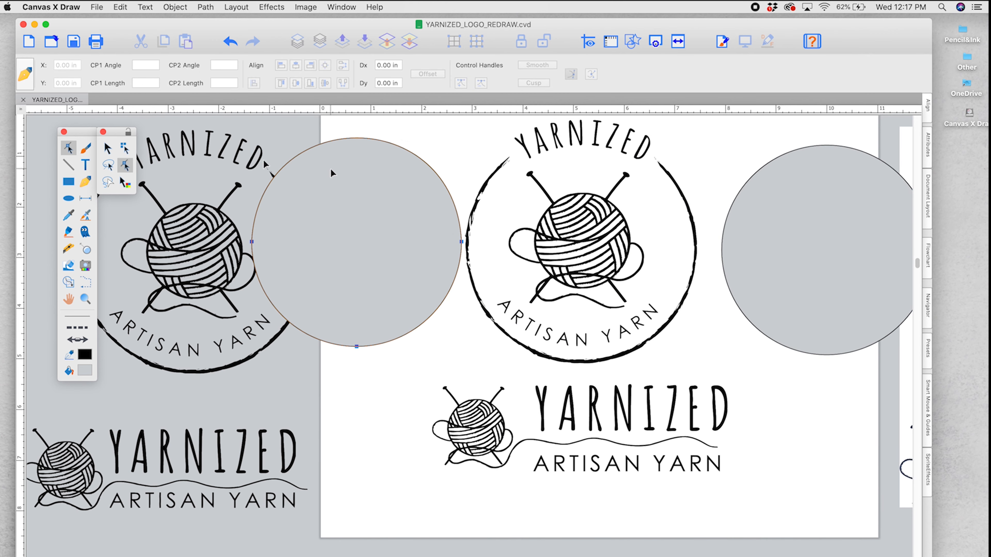
key(Delete)
click(69, 198)
click(125, 148)
drag(464, 261, 582, 376)
key(Delete)
click(125, 182)
drag(460, 239, 224, 238)
key(Delete)
Step: Draw a lower semicircular arc with a radius of about 2.23 in over the circular logo and remove its fill
click(125, 182)
drag(583, 247, 470, 252)
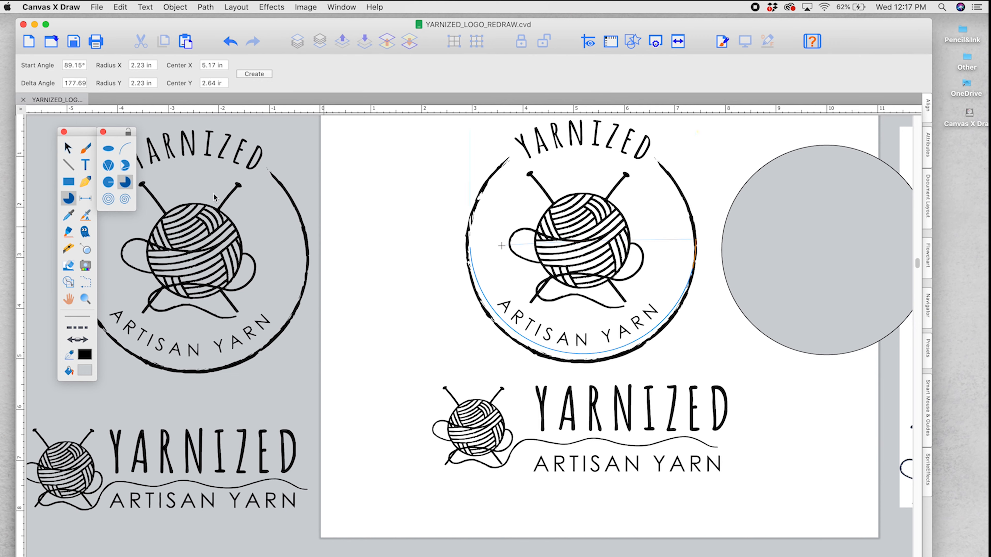
click(85, 370)
click(117, 305)
Step: Remove the fill from the full circle and move the arc to the left, partly off the circular logo
click(820, 250)
click(84, 370)
mouse_move(583, 362)
mouse_down()
mouse_move(362, 373)
mouse_move(432, 379)
mouse_up()
click(117, 305)
Step: Bind the text ARTISAN YARN to the semicircular arc
click(85, 165)
click(125, 199)
click(256, 300)
text(ARTISAN YARN)
click(69, 148)
click(327, 310)
click(69, 215)
click(69, 148)
Step: Set the arc text to Century Gothic at size 27 with its letter spacing loosened to 8 pt
double_click(346, 331)
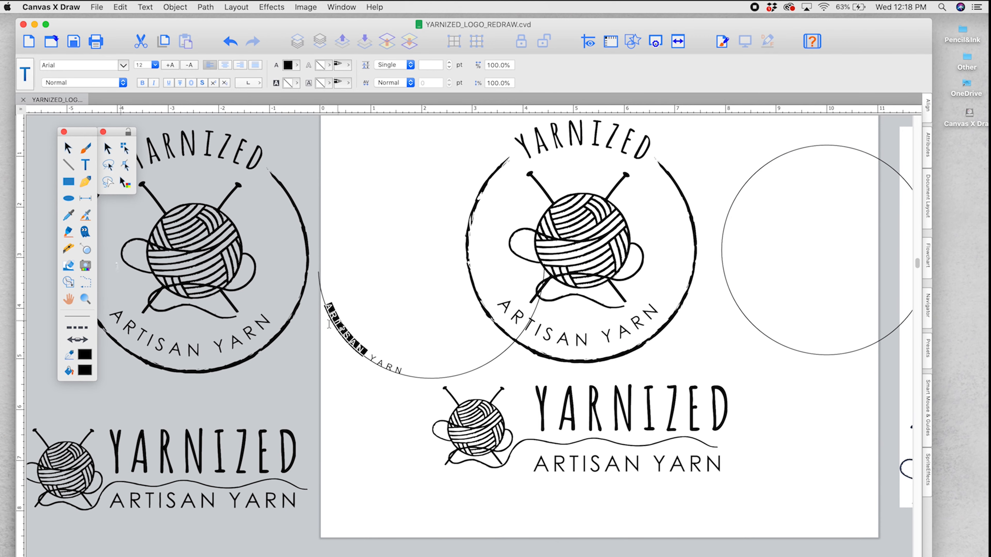
click(86, 165)
triple_click(345, 331)
click(123, 65)
click(84, 106)
click(171, 66)
click(170, 65)
click(410, 83)
click(449, 81)
Step: Slide the ARTISAN YARN text further along its arc
click(68, 148)
click(85, 165)
click(125, 199)
click(363, 325)
drag(333, 312, 348, 328)
click(109, 151)
click(109, 150)
double_click(348, 328)
click(69, 148)
Step: Move the curved ARTISAN YARN text below the full circle and hide the arc line it follows
scroll(348, 329, right, 3)
drag(301, 303, 682, 354)
right_click(683, 354)
click(718, 363)
click(788, 437)
click(802, 492)
drag(788, 437, 703, 325)
scroll(703, 326, right, 5)
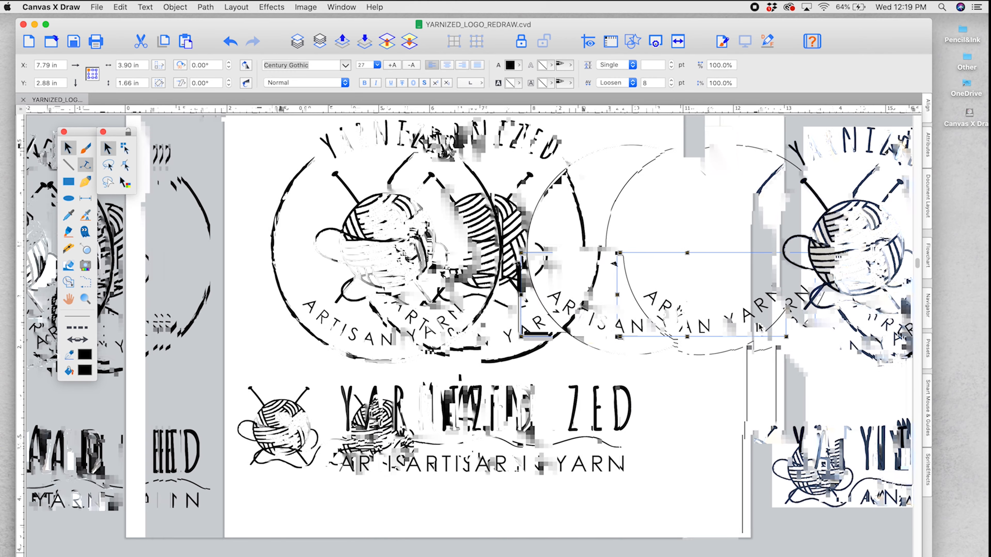
drag(597, 320, 589, 427)
click(601, 476)
Step: Bind the text YARNIZED to the upper part of the full circle
click(522, 176)
click(85, 165)
click(125, 199)
click(538, 163)
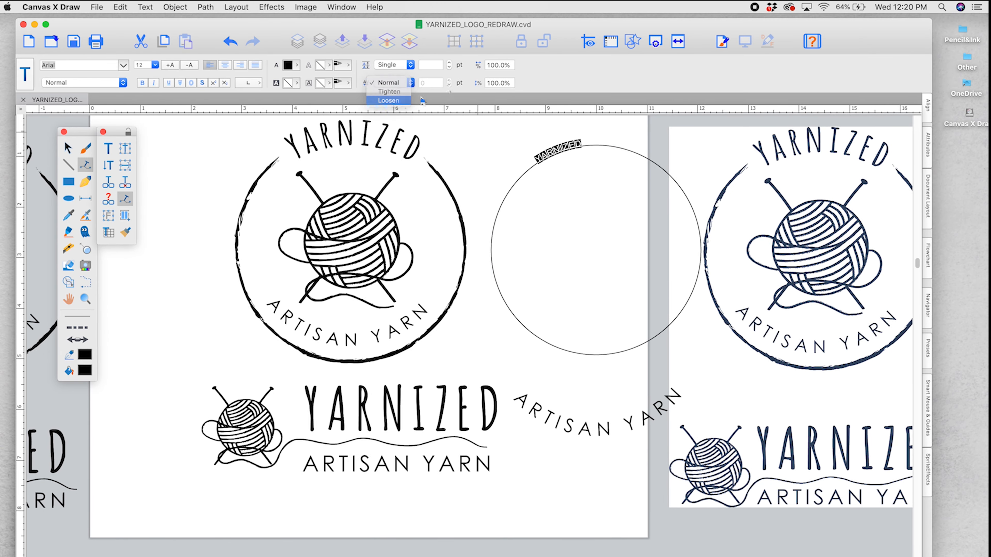
Step: Set the YARNIZED circle text to the Amatic font, enlarge it and loosen its letter spacing
click(389, 101)
click(123, 65)
click(78, 274)
click(170, 65)
click(170, 65)
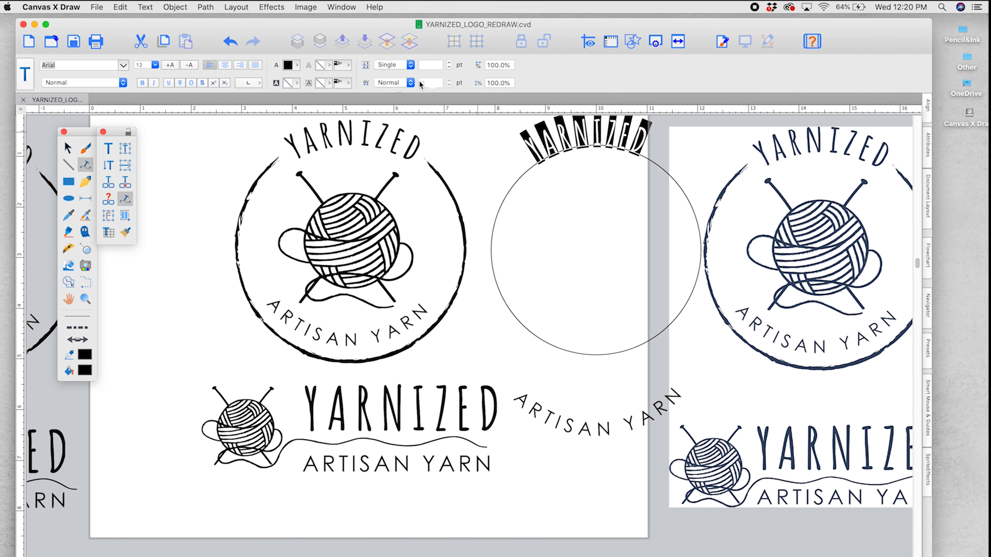
click(449, 81)
click(449, 81)
Step: Hide the circle line under the YARNIZED text and position both curved texts beside the circular logo
click(69, 149)
click(671, 176)
scroll(670, 176, up, 1)
mouse_move(701, 157)
mouse_down()
mouse_move(712, 174)
mouse_move(706, 165)
mouse_up()
scroll(670, 124, right, 2)
click(671, 123)
double_click(635, 190)
drag(560, 368, 593, 377)
drag(560, 159, 522, 201)
Step: Ungroup the copied circular logo into its separate traced pieces
click(120, 7)
click(125, 165)
key(Delete)
click(69, 148)
click(318, 350)
key(super+shift+g)
Step: Delete the traced ARTISAN YARN letters from the lower part of the circular logo
click(343, 347)
click(272, 345)
key(Delete)
click(281, 348)
key(Delete)
drag(317, 336, 369, 360)
click(249, 331)
key(Delete)
click(238, 320)
key(Delete)
Step: Move the curved ARTISAN YARN text into the lower part of the circular logo, beneath the yarn ball
drag(561, 444, 312, 355)
click(460, 304)
drag(405, 277, 404, 275)
click(393, 317)
click(569, 347)
scroll(568, 348, up, 1)
Step: Delete the traced YARNIZED letters at the top of the circular logo and put the curved YARNIZED text in their place
drag(246, 141, 322, 188)
key(Delete)
drag(319, 134, 391, 190)
key(Delete)
drag(526, 159, 278, 162)
Step: Reduce the font size of the curved ARTISAN YARN text in the circular logo
double_click(314, 359)
key(super+a)
click(188, 65)
click(314, 360)
drag(394, 290, 408, 292)
Step: Enlarge the curved ARTISAN YARN text slightly and nudge it into place inside the ring
double_click(315, 361)
key(super+a)
click(170, 65)
click(315, 363)
double_click(315, 361)
key(super+a)
click(170, 65)
click(467, 287)
drag(315, 361, 309, 363)
click(464, 277)
Step: Group all parts of the circular logo, and group all parts of the horizontal logo
scroll(485, 281, down, 2)
drag(253, 181, 472, 364)
key(super+g)
drag(496, 460, 247, 371)
key(super+g)
Step: Sample the navy color from the lettering of the original logo image with the eyedropper
scroll(250, 370, left, 3)
click(562, 394)
click(424, 269)
shift+click(349, 402)
click(69, 214)
click(713, 421)
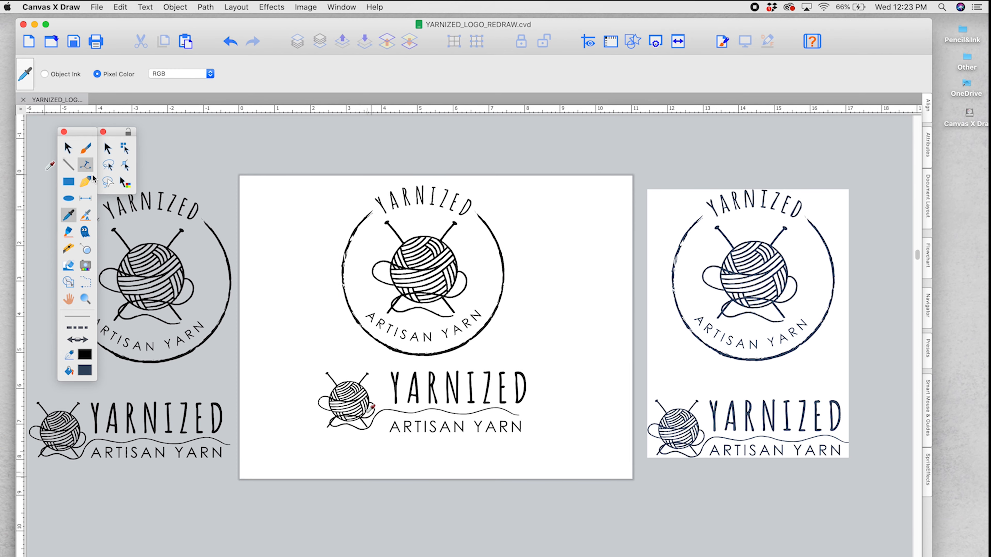
Step: Fill the circular logo group and the horizontal logo group on the page with the sampled navy color
click(68, 149)
click(423, 269)
click(85, 370)
click(262, 303)
click(349, 402)
click(84, 370)
click(262, 303)
click(84, 354)
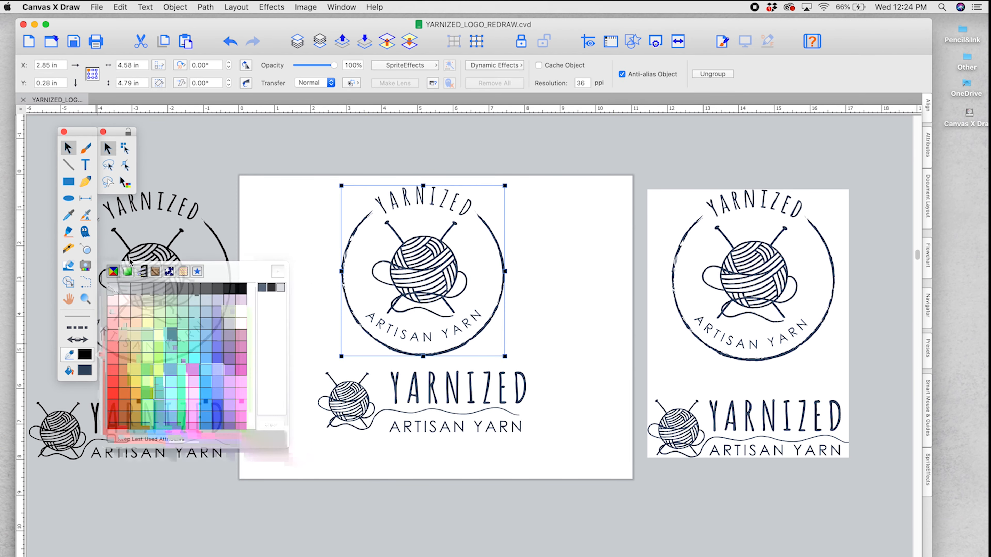
click(538, 285)
Step: Select the circular logo and review the file formats offered for saving a copy, without saving
scroll(538, 286, down, 1)
drag(358, 177, 555, 355)
click(97, 7)
click(112, 137)
click(478, 207)
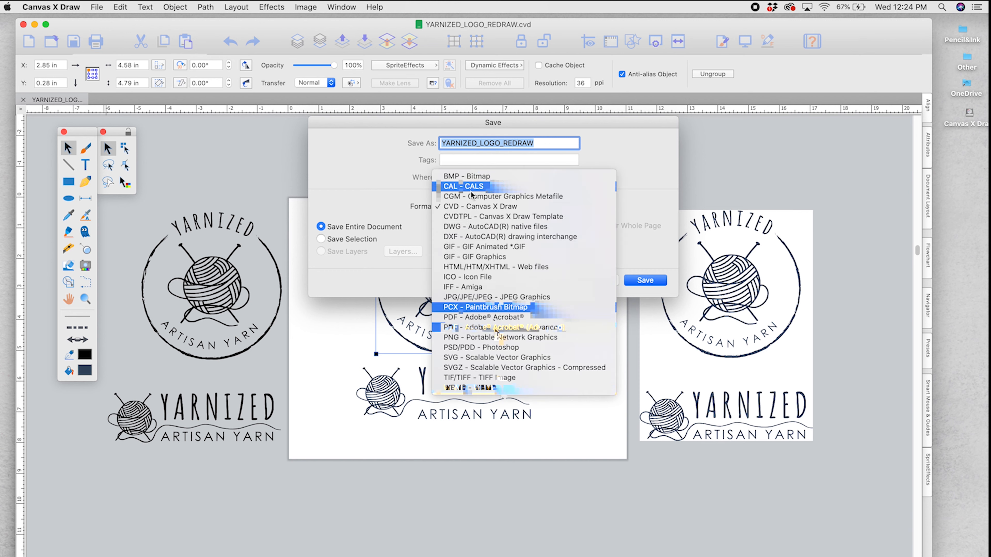
click(478, 206)
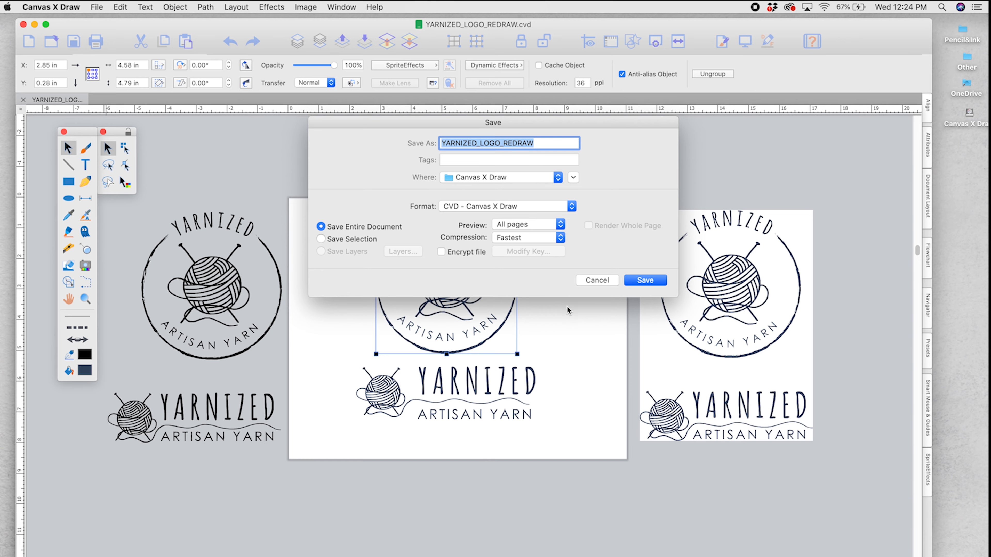
click(595, 281)
click(587, 326)
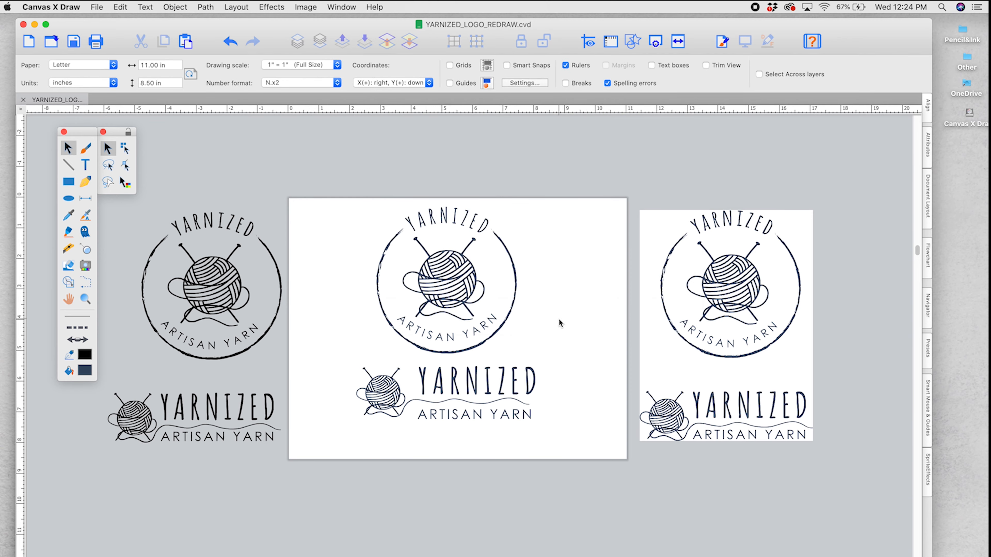